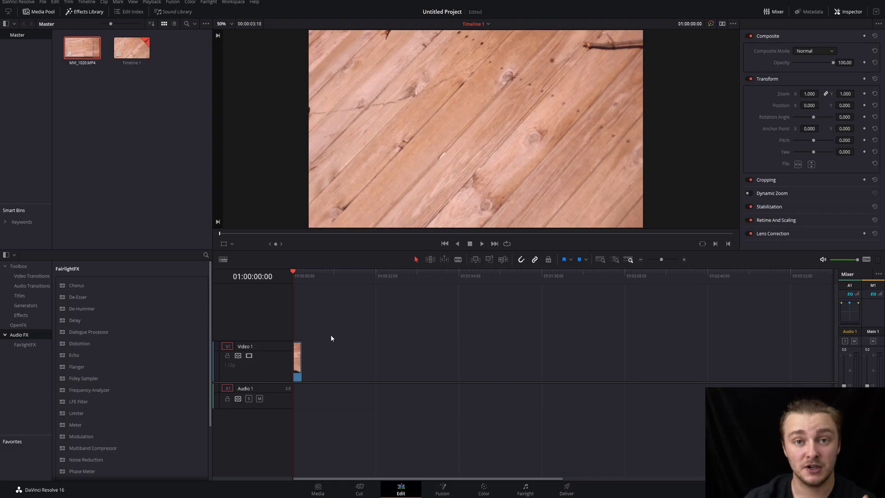
- Select the wood-floor clip on Video 1 and play it through to see its camera shake
drag(339, 326, 294, 381)
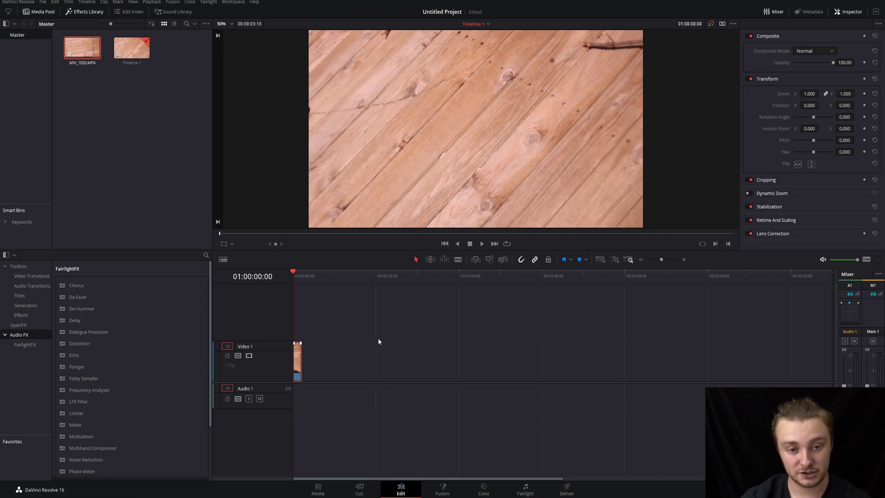
key(space)
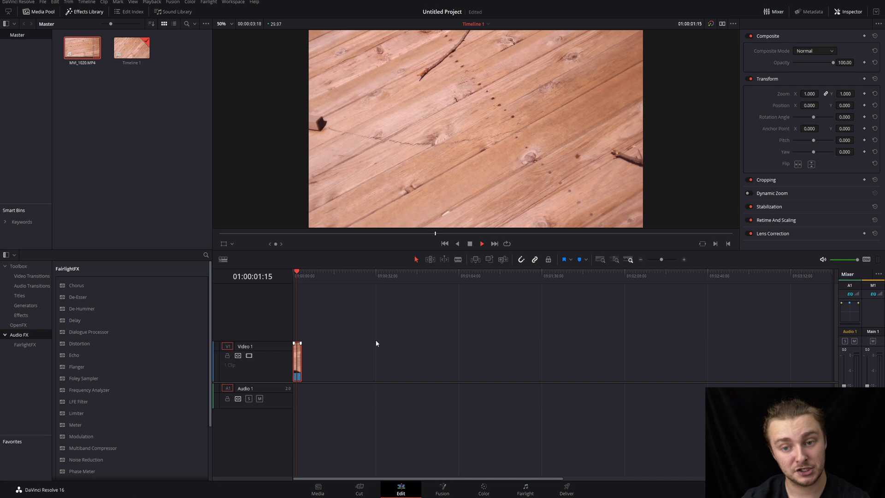
key(space)
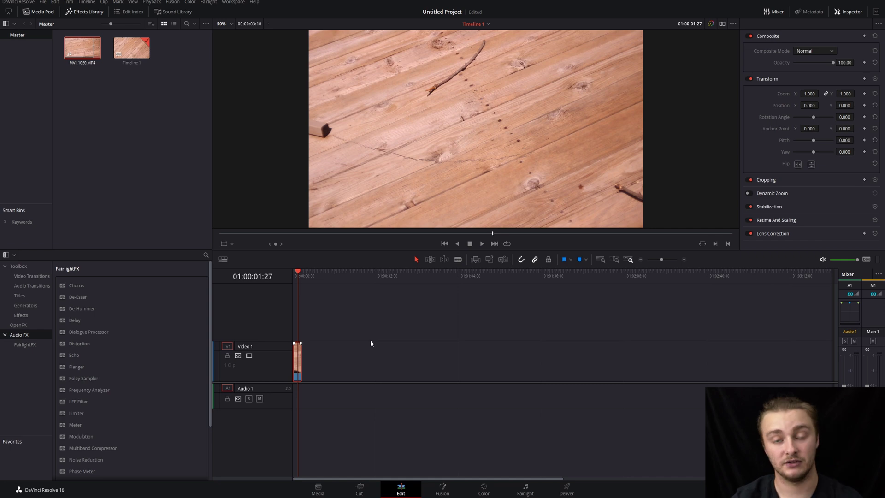
- Stabilize the clip in Perspective mode and replay it from the start to check the motion
click(769, 206)
click(806, 221)
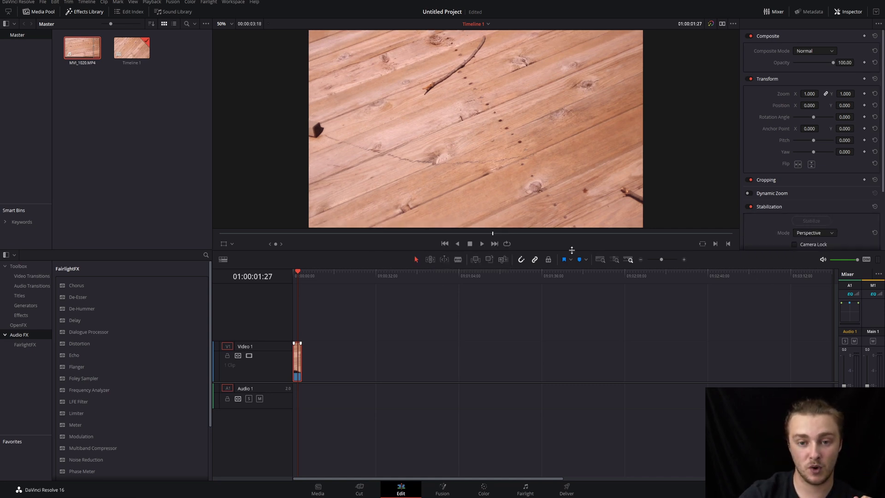
click(295, 271)
key(space)
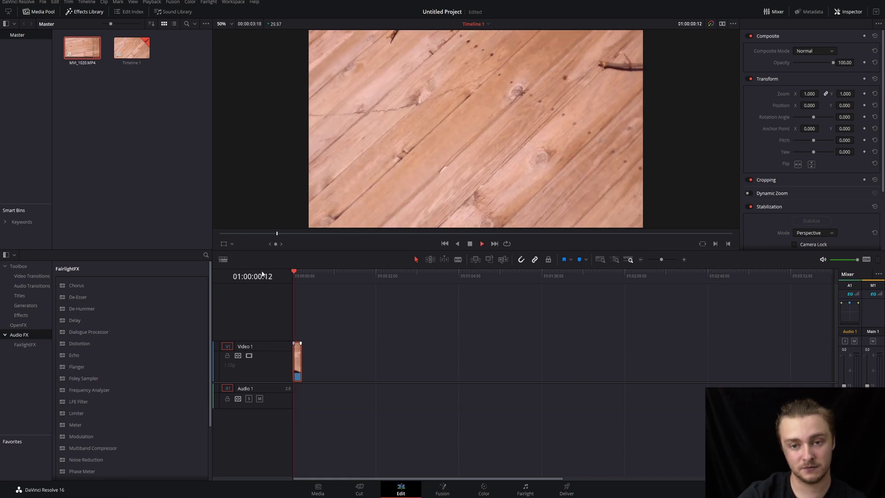
key(space)
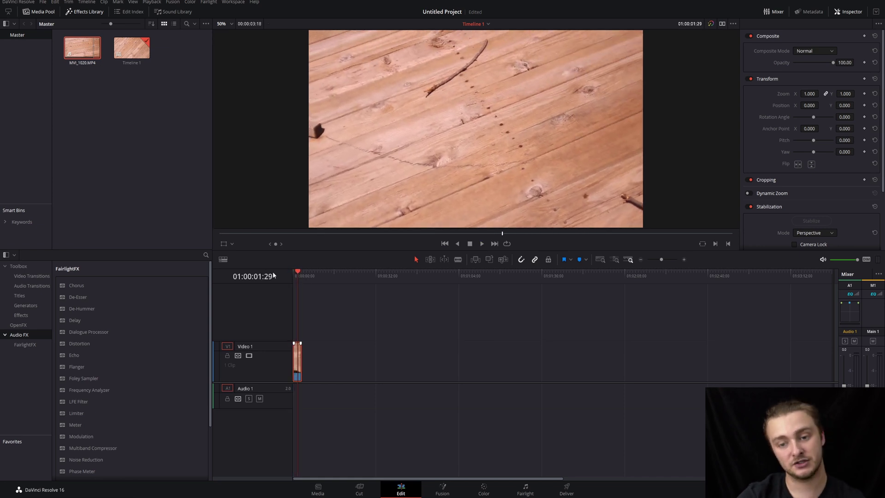
click(475, 492)
- On the Color page, show Curves and add serial node 02 with Shift+S
click(405, 490)
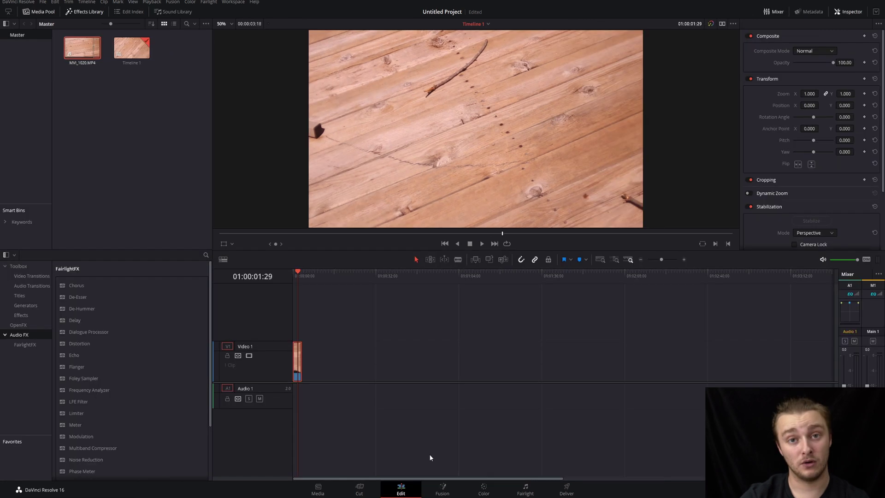
key(shift+6)
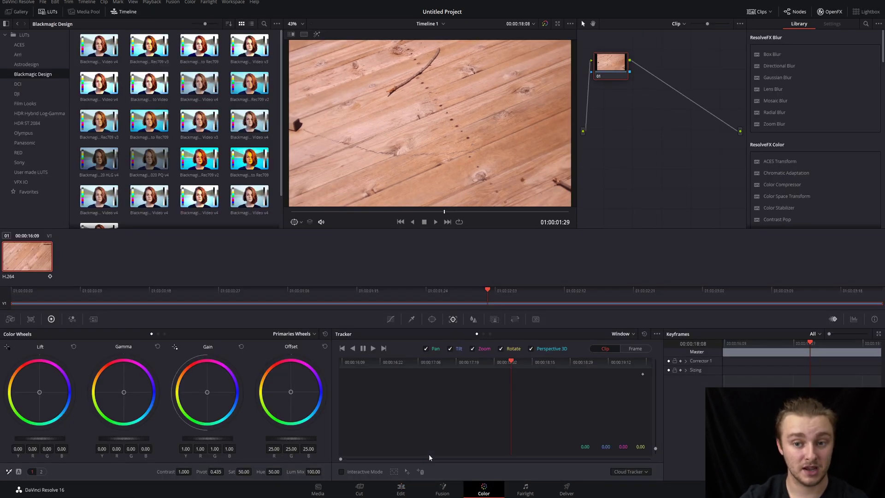
click(390, 319)
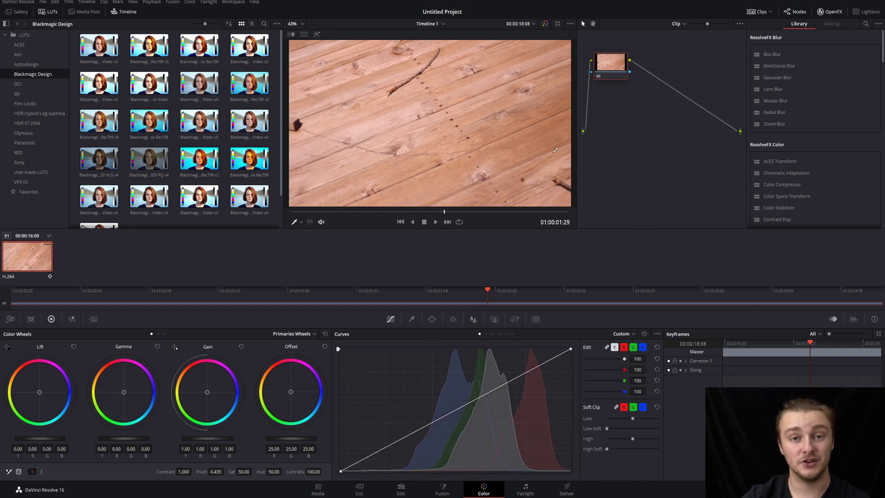
mouse_move(610, 70)
mouse_down()
mouse_move(620, 93)
mouse_move(615, 71)
mouse_up()
right_click(613, 67)
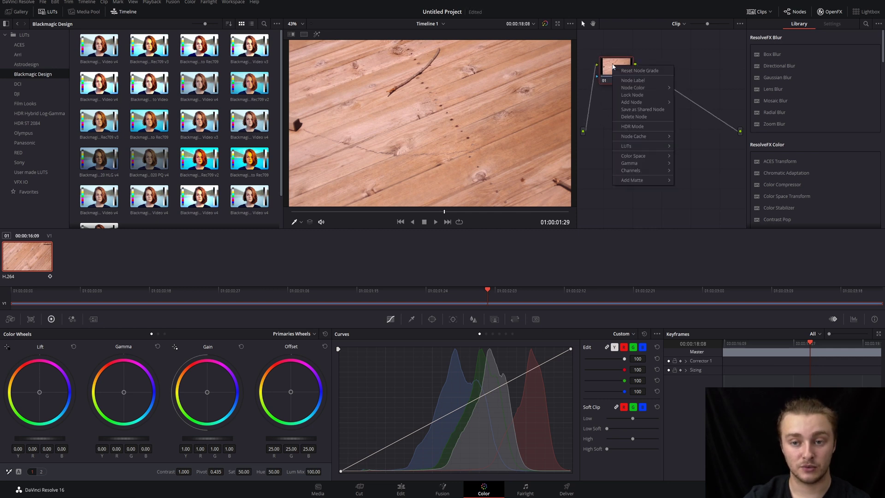
mouse_move(636, 102)
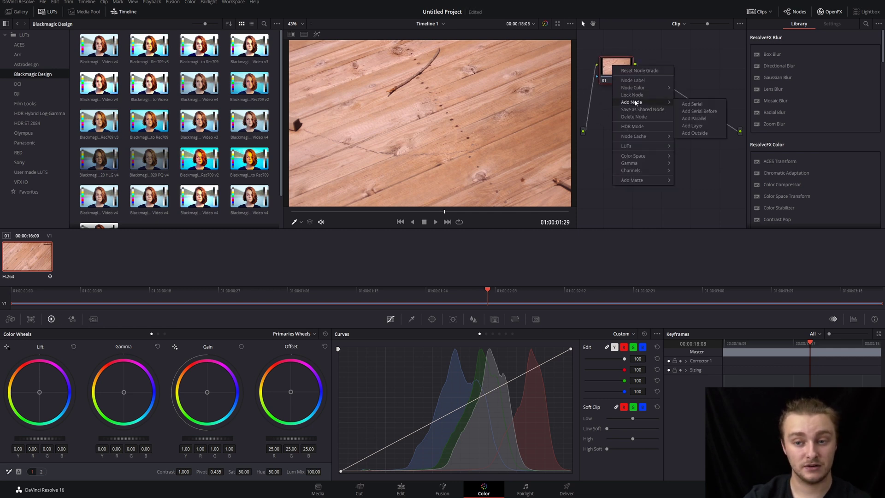
key(Escape)
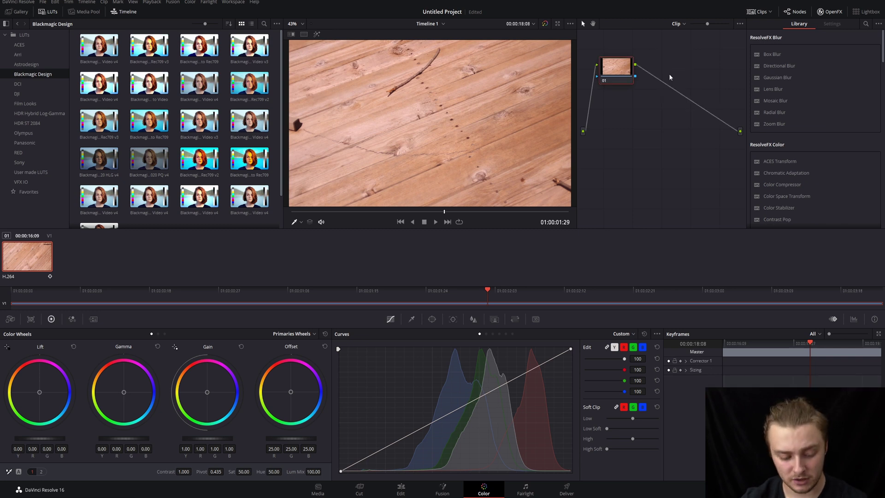
key(shift+s)
- Draw a curve window around the spot near the frame top, check it with Highlight, Soft 1 0.70
key(Home)
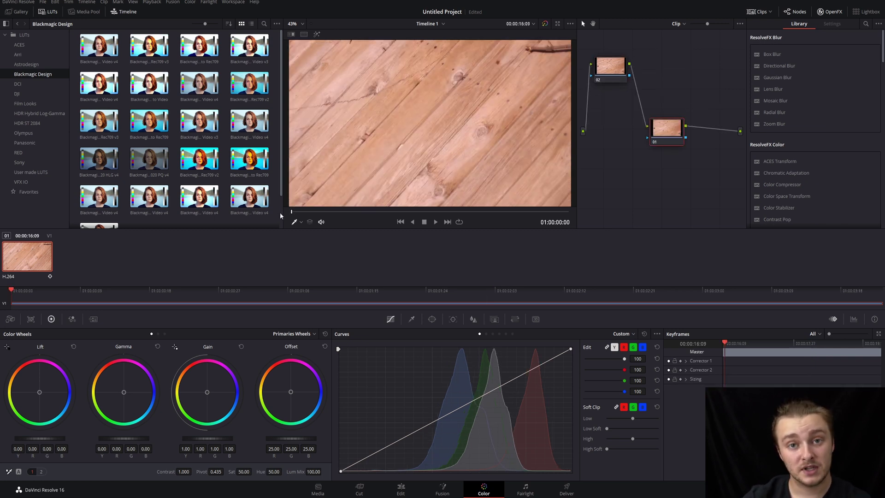
key(Right)
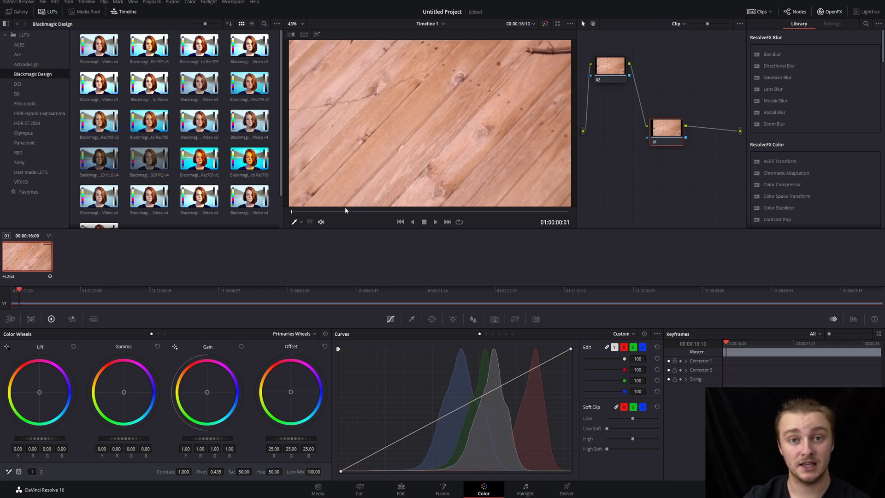
drag(667, 130, 669, 124)
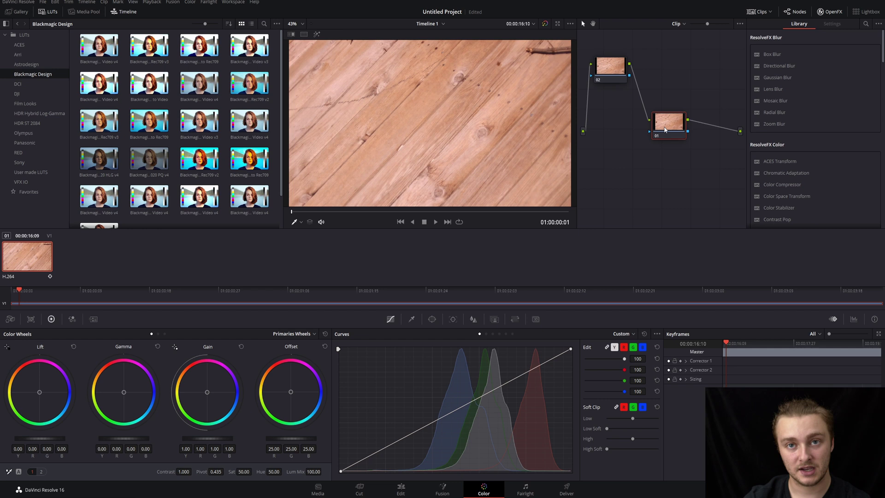
click(434, 319)
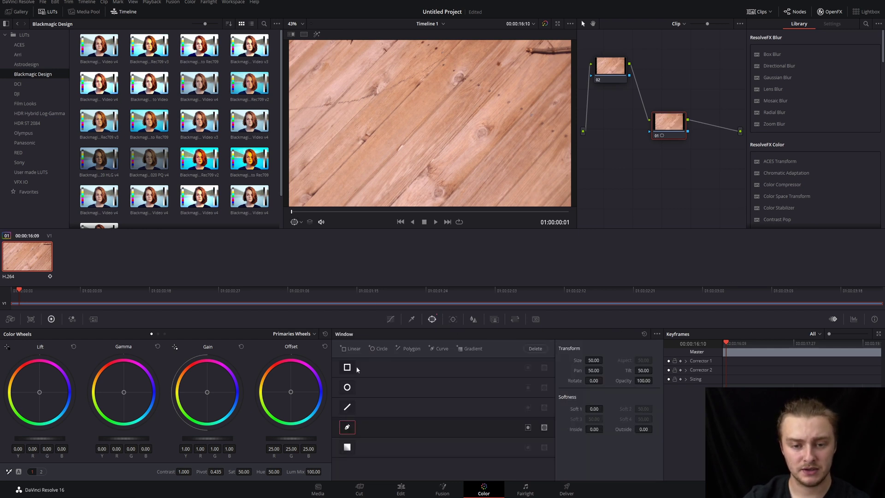
click(497, 62)
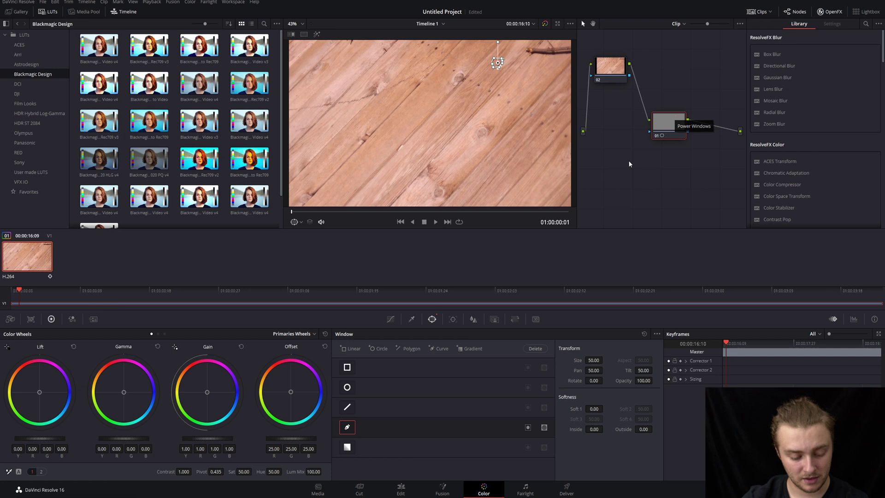
key(shift+h)
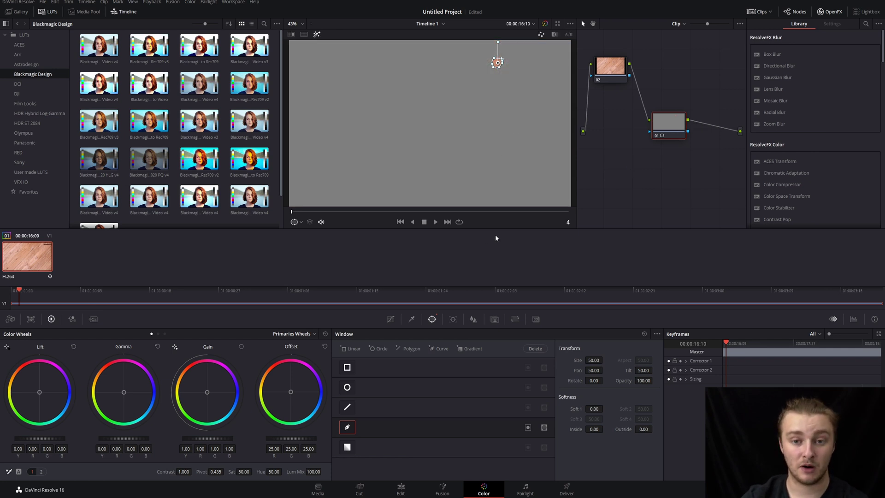
key(shift+h)
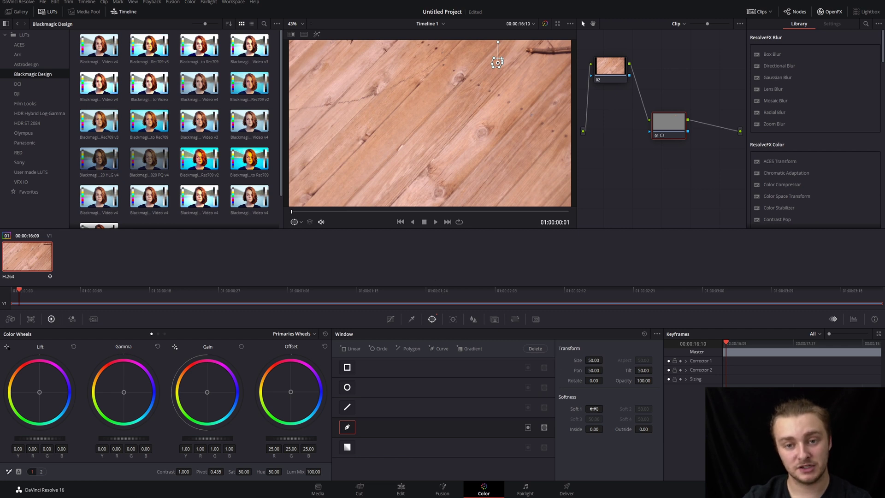
- Track the curve window forward from the first frame, then scrub back to check the track
click(453, 319)
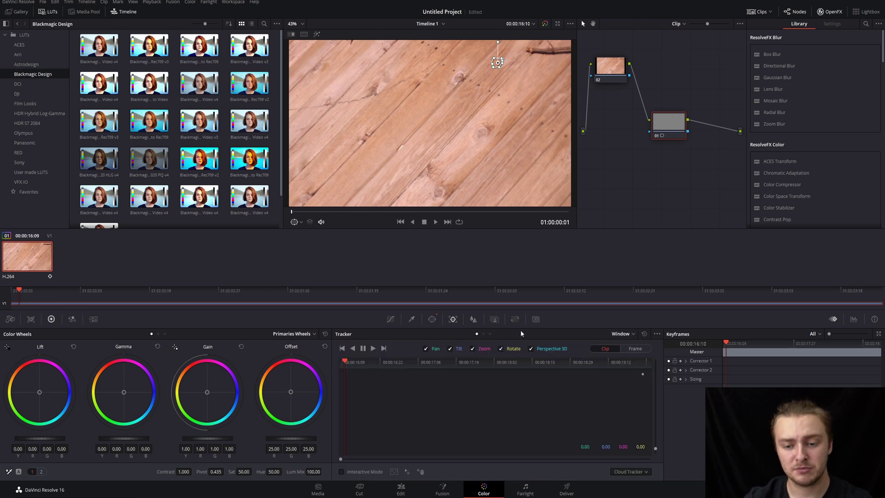
click(352, 347)
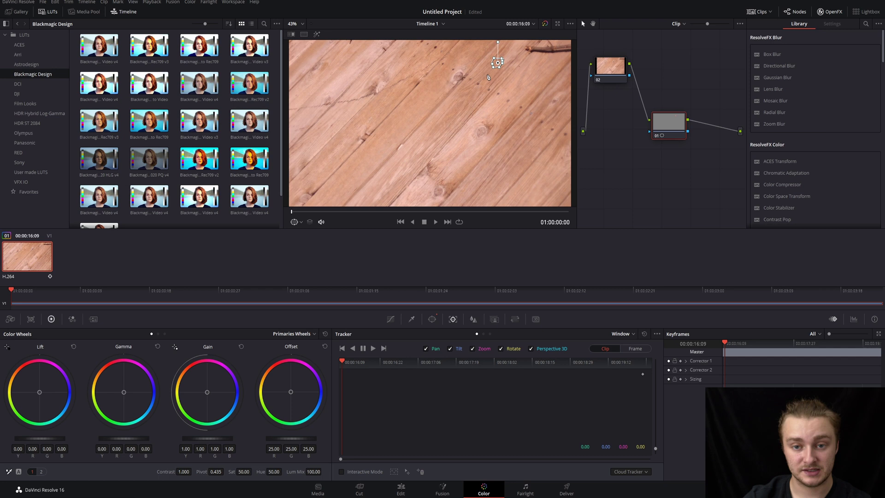
click(372, 350)
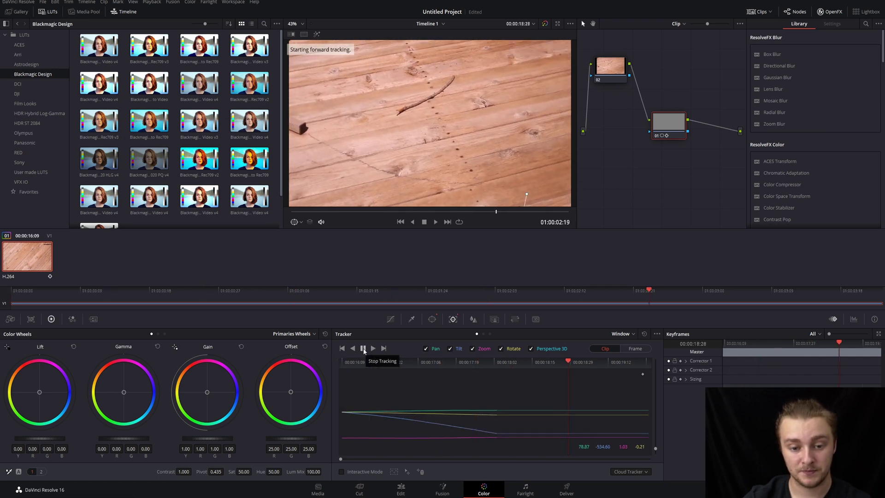
drag(400, 367, 340, 367)
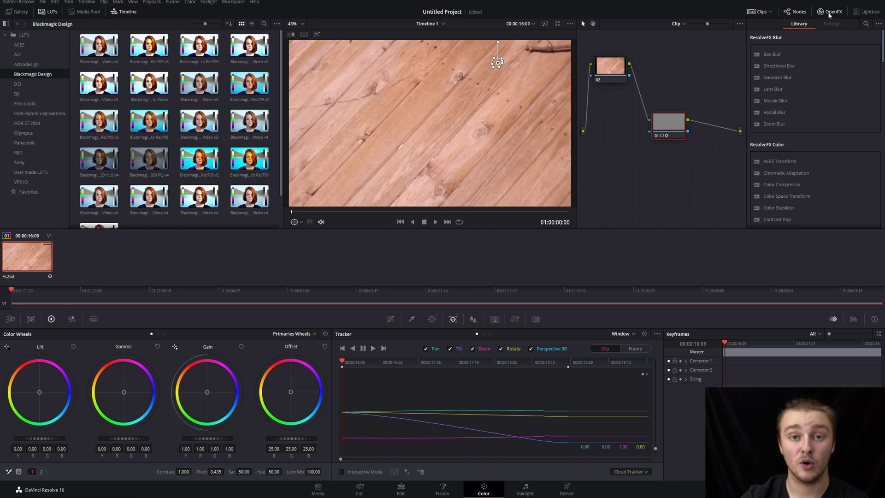
- Apply Object Removal from ResolveFX Revival onto node 01
scroll(805, 136, down, 5)
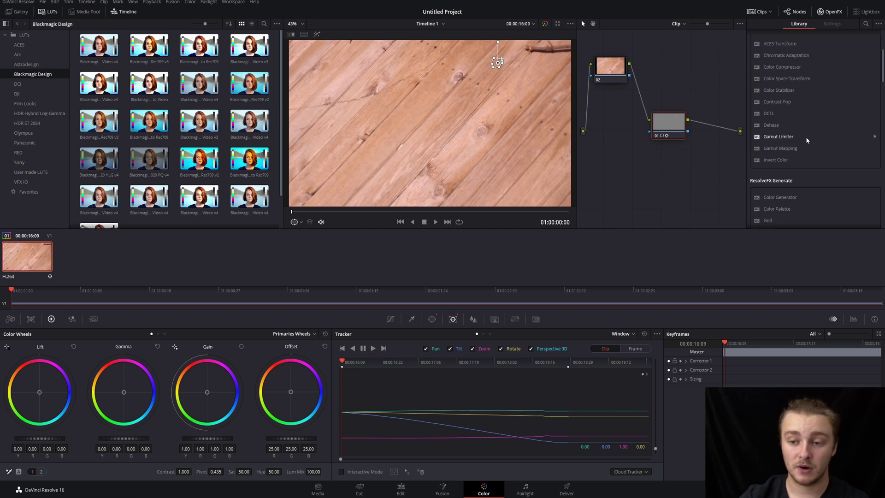
scroll(805, 137, down, 8)
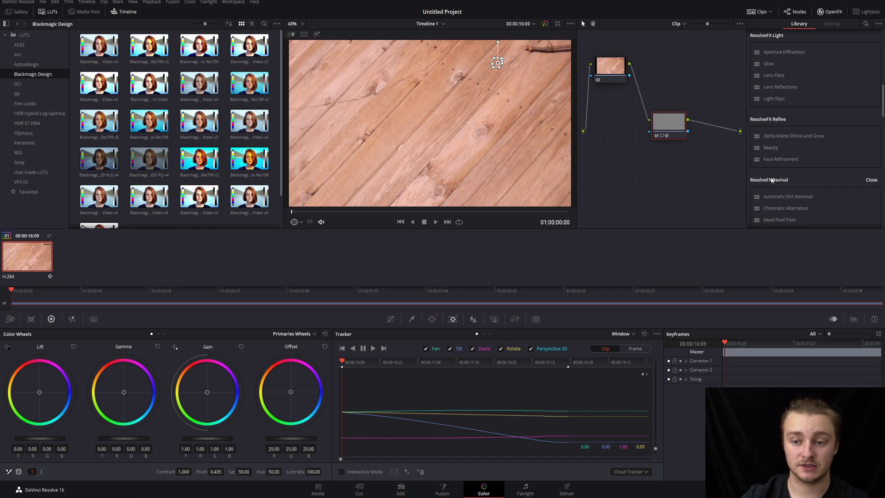
scroll(771, 180, down, 4)
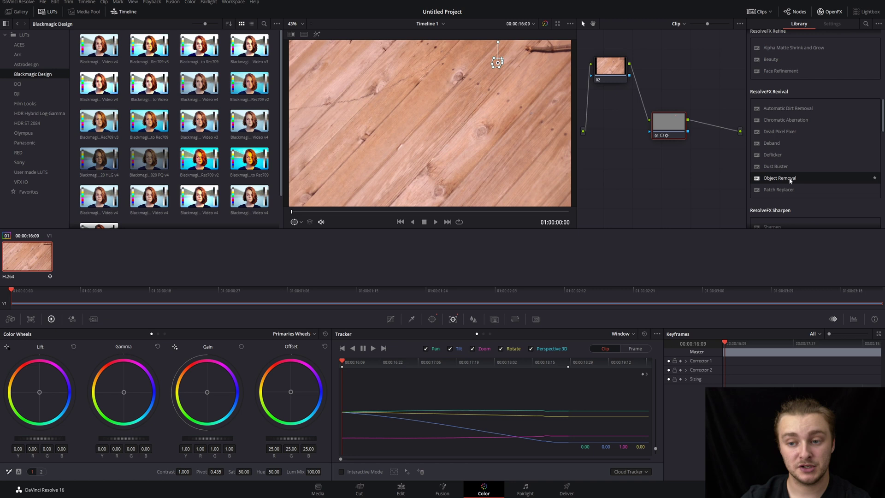
drag(789, 179, 664, 116)
key(Right)
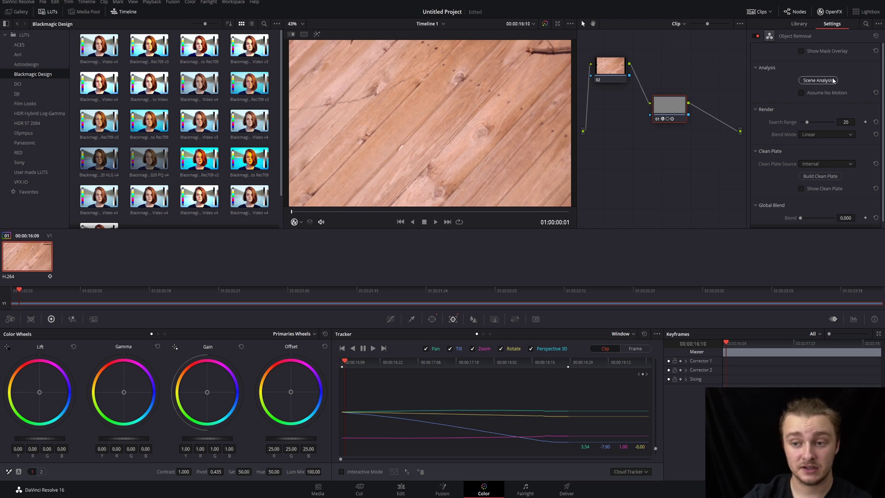
- Run Object Removal's Scene Analysis, return to the first frame, and turn on Show Mask Overlay
click(818, 80)
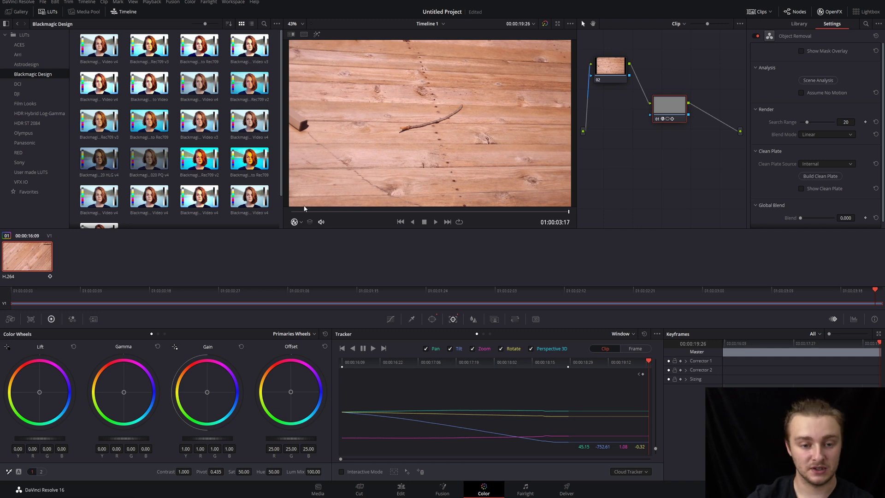
click(292, 212)
drag(292, 212, 265, 214)
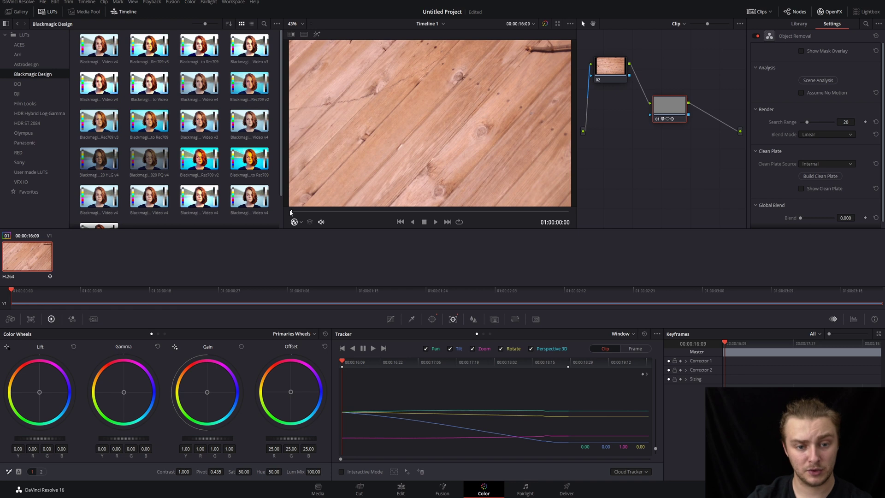
mouse_move(291, 212)
mouse_down()
mouse_move(331, 212)
mouse_move(287, 213)
mouse_move(305, 211)
mouse_up()
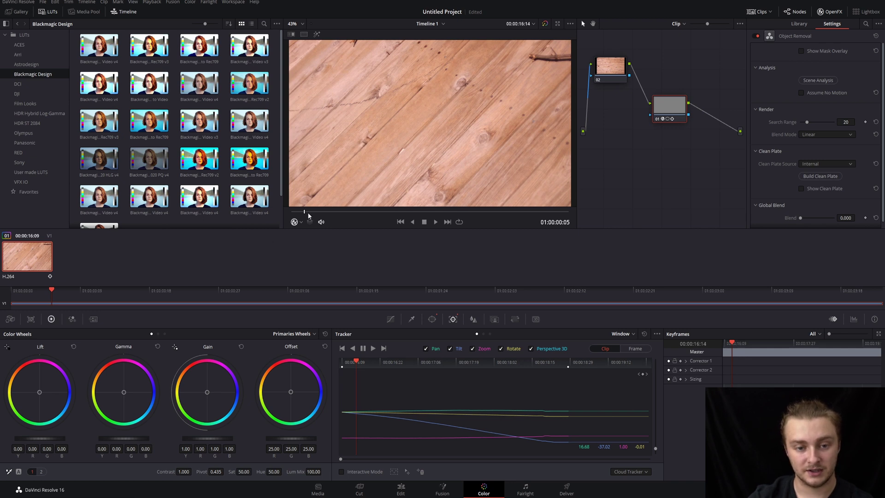
drag(304, 213, 284, 212)
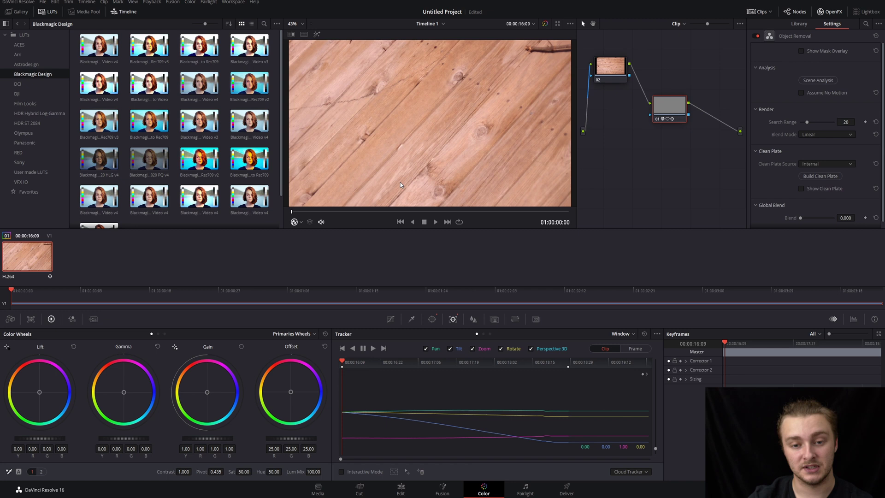
click(800, 50)
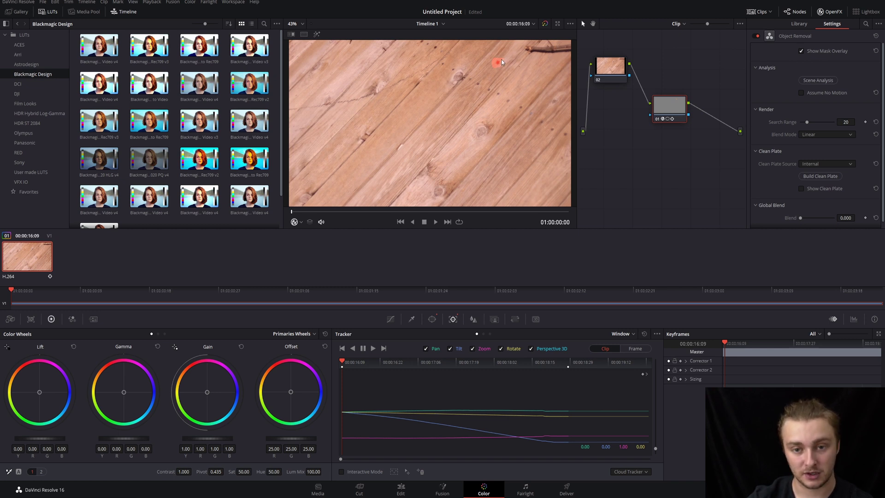
- Raise the curve window's Soft 1 to about 2.46, hide the mask overlay, and fit the viewer
scroll(458, 112, up, 3)
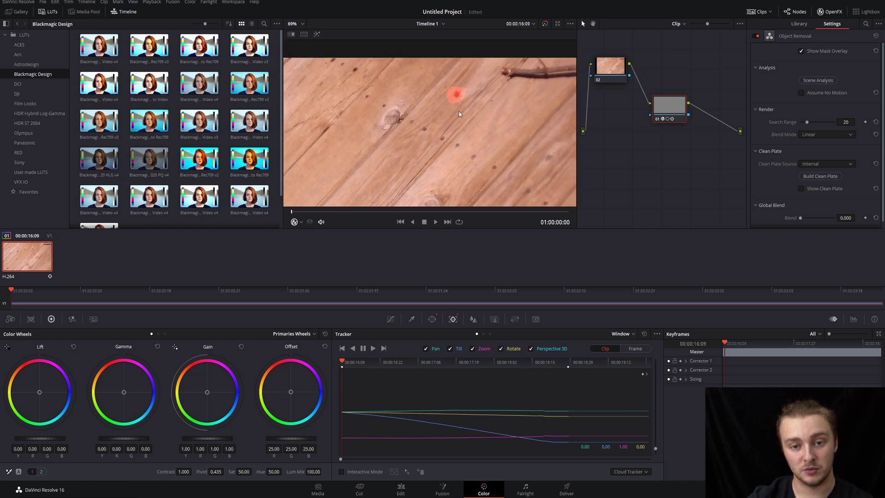
scroll(440, 116, up, 4)
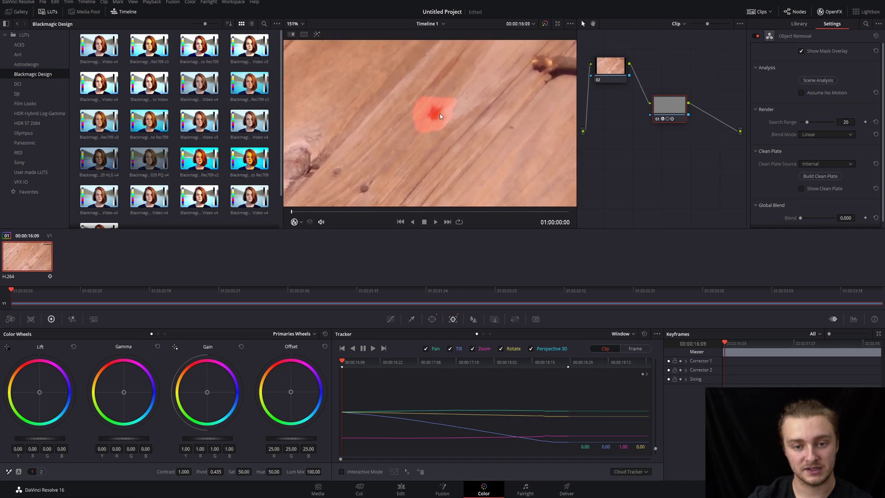
scroll(439, 113, up, 1)
click(431, 319)
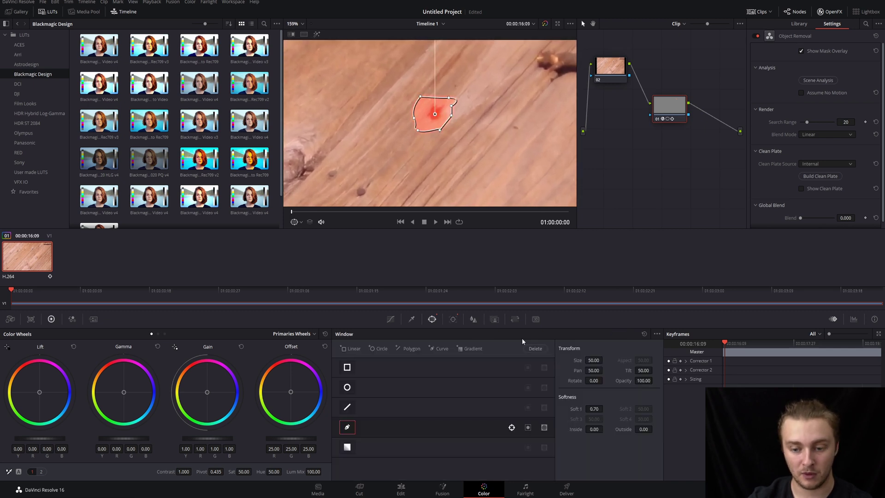
drag(591, 405, 605, 408)
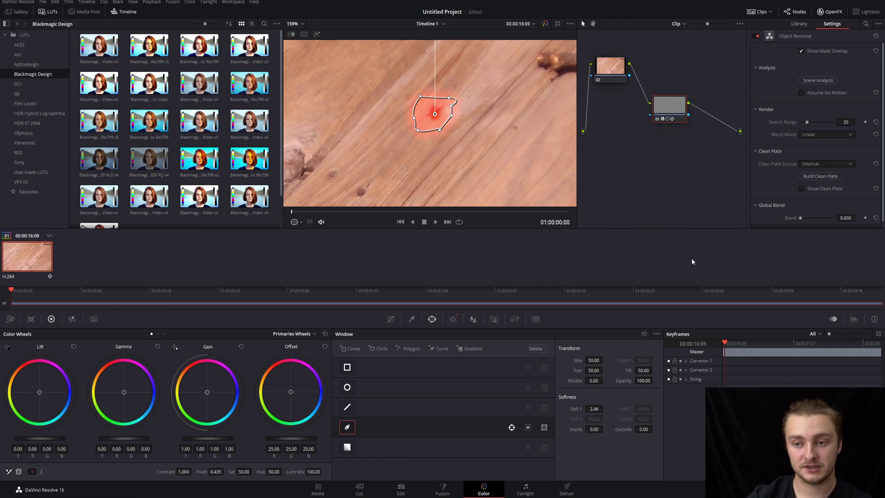
click(801, 50)
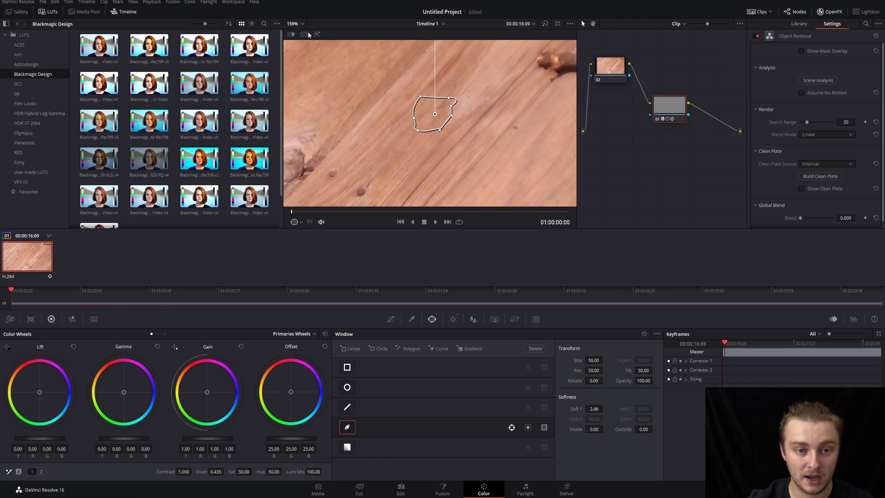
click(296, 24)
click(299, 37)
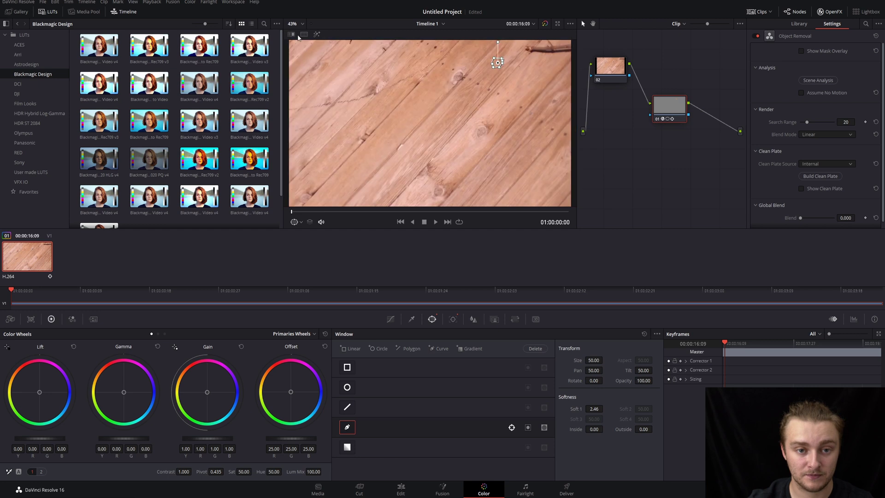
- Show Curves, play the clip to confirm the spot is gone, and scrub back to the first frame
click(390, 319)
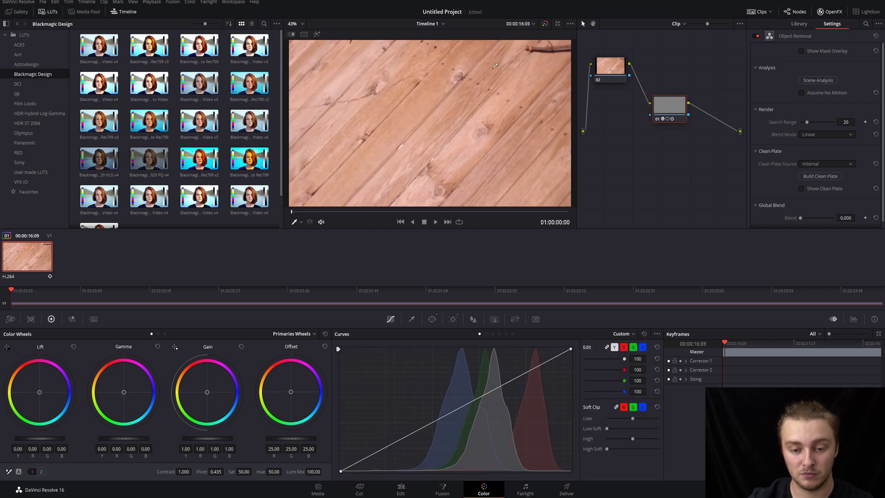
click(436, 222)
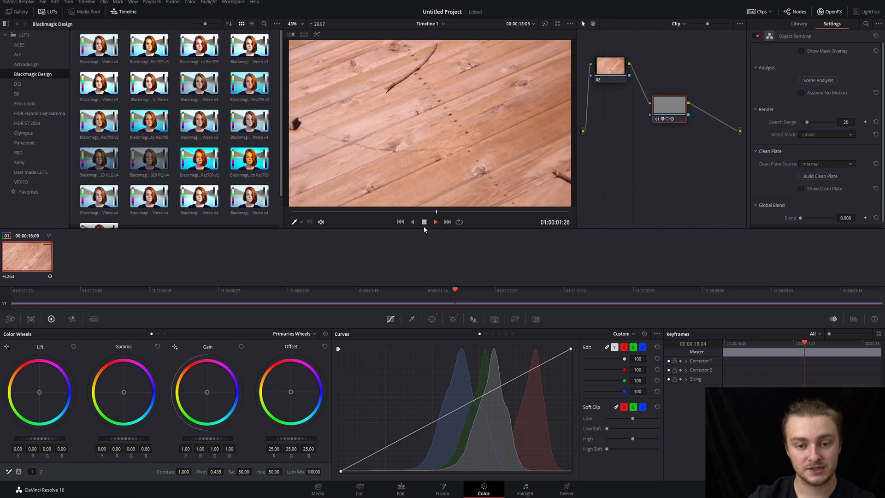
click(424, 223)
click(359, 211)
drag(359, 211, 269, 215)
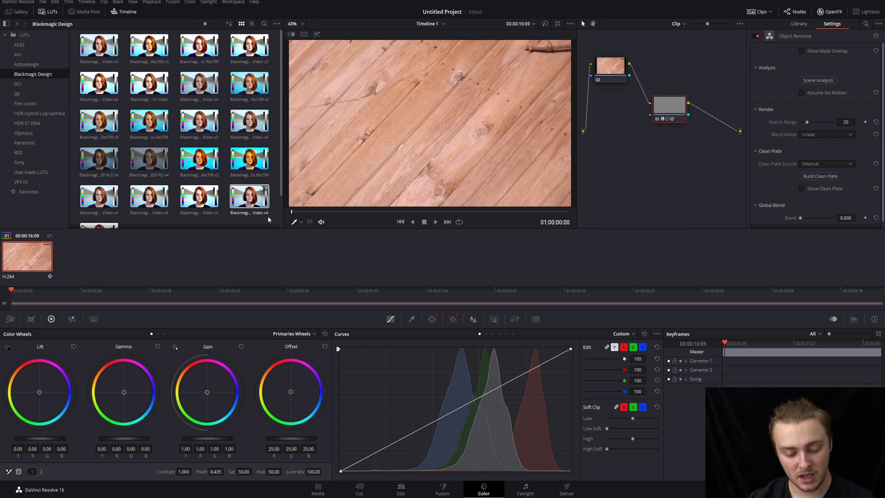
- Play the clip once more to confirm the removal, then save the project with Ctrl+S
key(space)
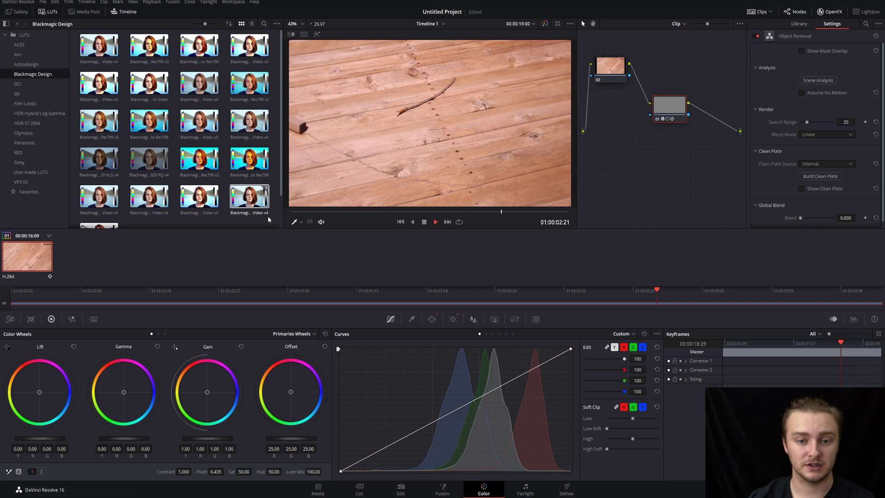
key(space)
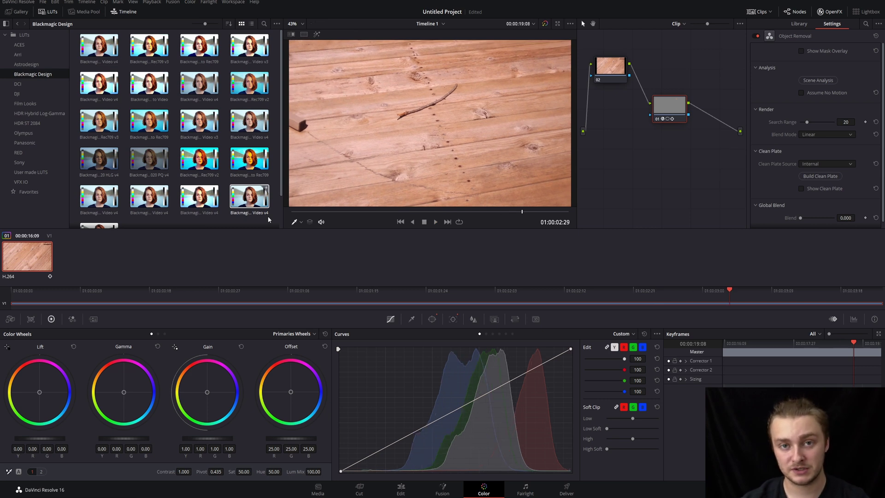
key(ctrl+s)
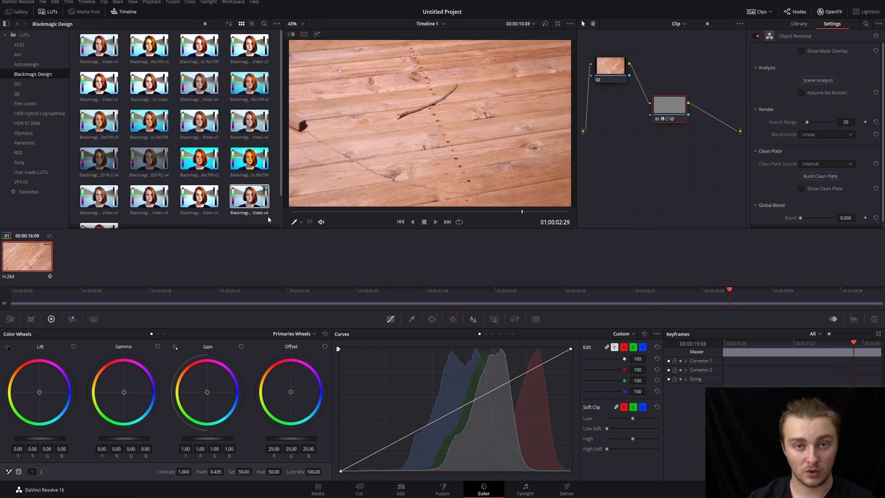